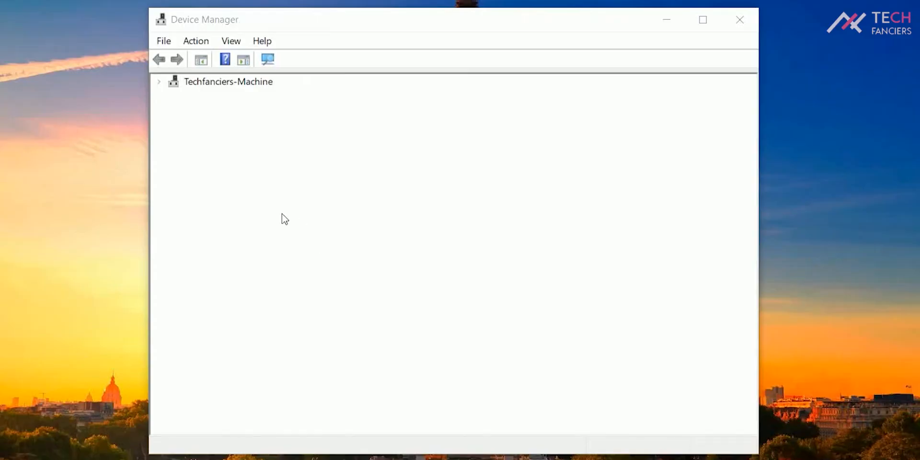
Expand the computer's device tree and the Universal Serial Bus controllers branch, selecting the second USB Root Hub (USB 3.0)
{"action": "left_click", "coordinate": [159, 81]}
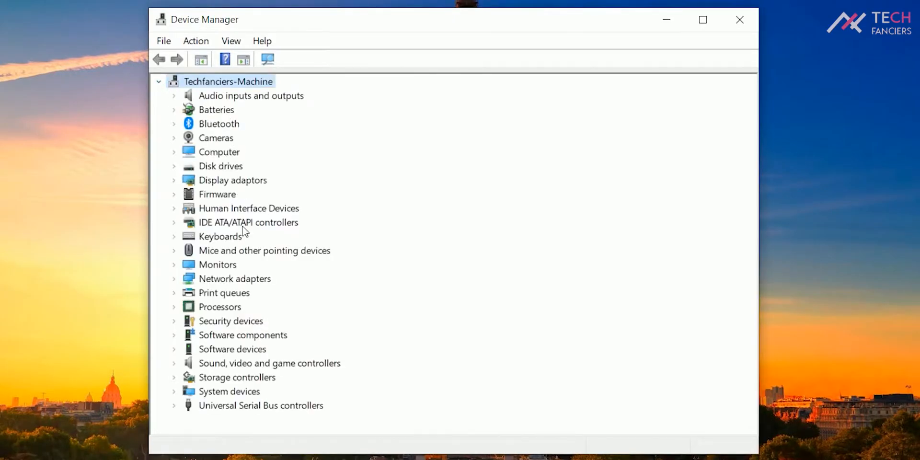
{"action": "left_click", "coordinate": [174, 406]}
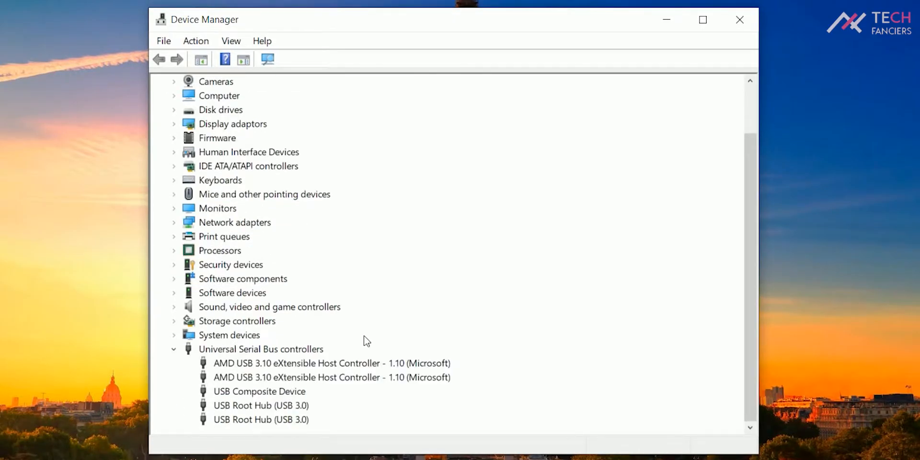
{"action": "left_click", "coordinate": [282, 407]}
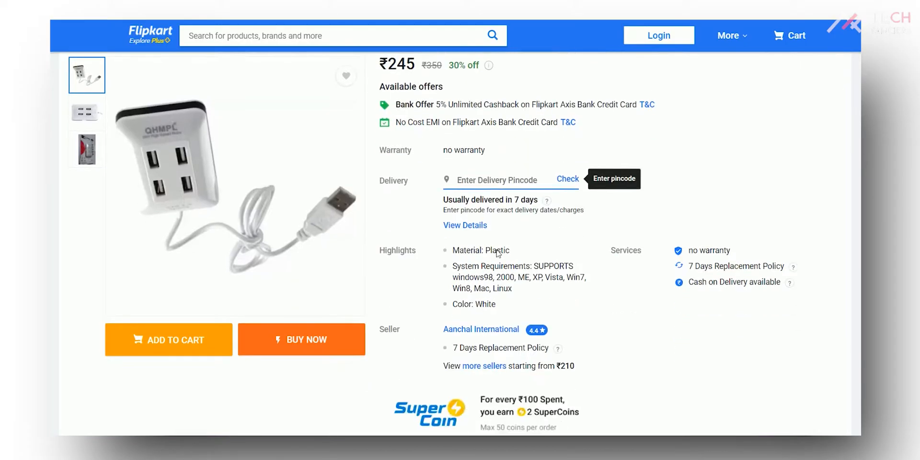
{"action": "scroll", "coordinate": [498, 253], "scroll_direction": "up", "scroll_amount": 2}
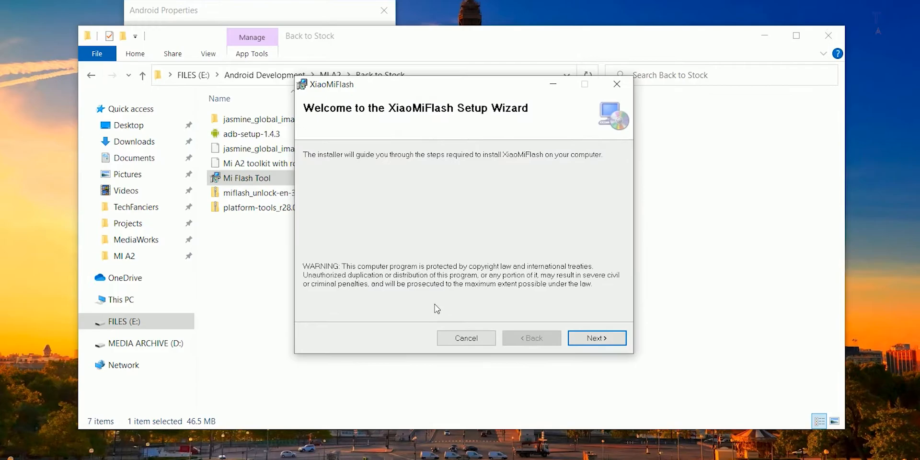
Step through the wizard accepting the default C:\XiaoMi\XiaoMiFlash folder and start the installation
{"action": "left_click", "coordinate": [582, 338]}
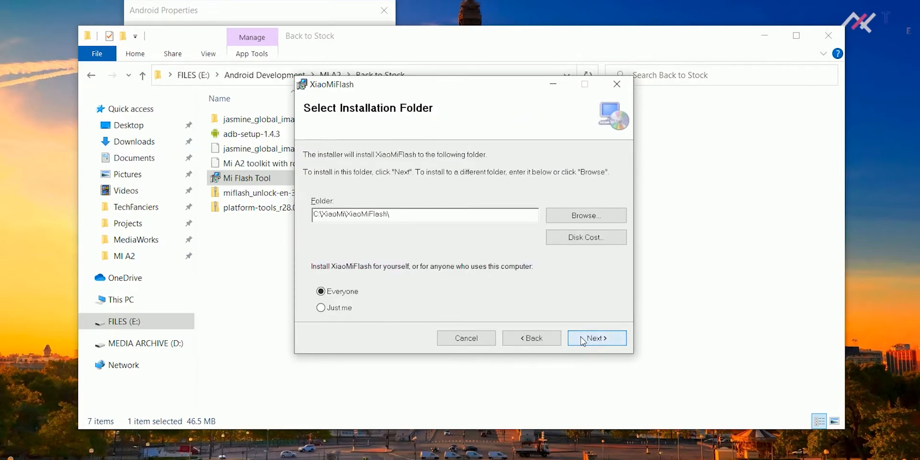
{"action": "left_click", "coordinate": [583, 341]}
{"action": "left_click", "coordinate": [583, 340]}
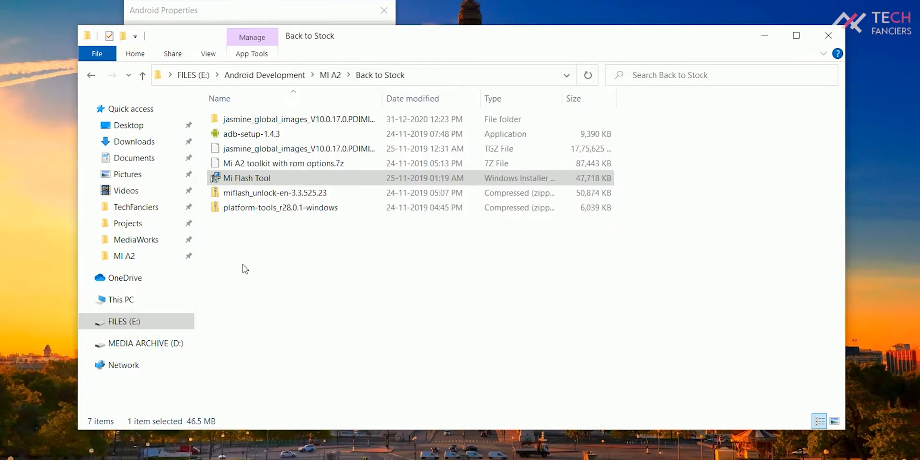
Extract the Mi A2 toolkit .7z with 7-Zip into the 'Mi A2 toolkit with rom options' folder
{"action": "left_click", "coordinate": [315, 164]}
{"action": "right_click", "coordinate": [317, 166]}
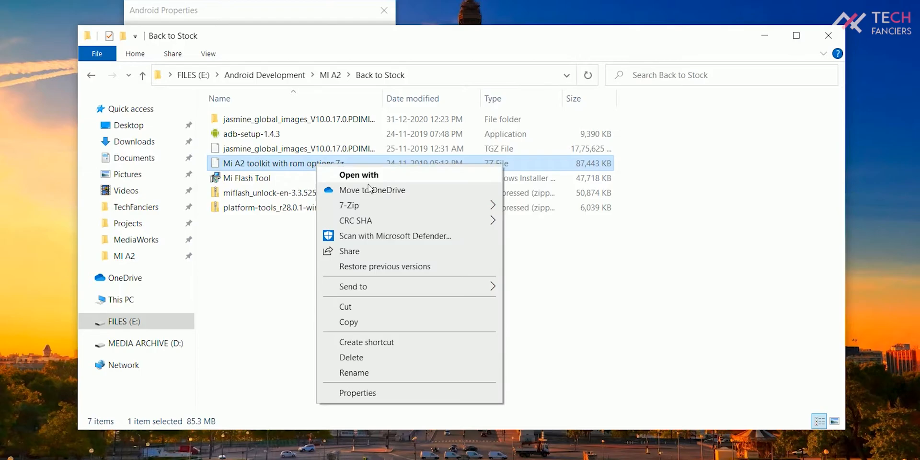
{"action": "mouse_move", "coordinate": [349, 205]}
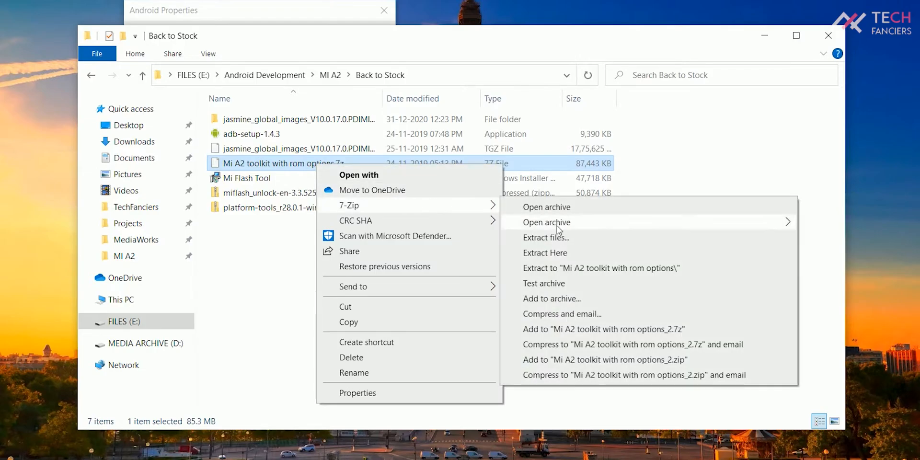
{"action": "left_click", "coordinate": [601, 267]}
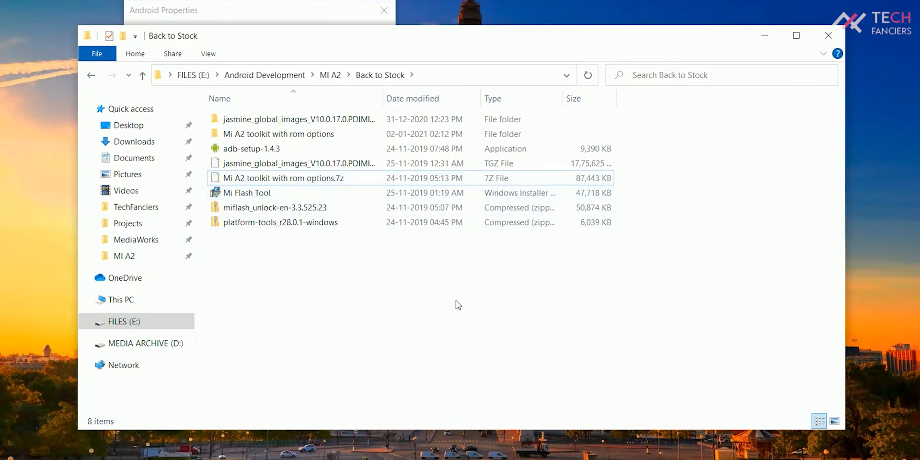
Enter the extracted toolkit folder and launch a command prompt there via 'Open cmd here'
{"action": "left_click", "coordinate": [310, 135]}
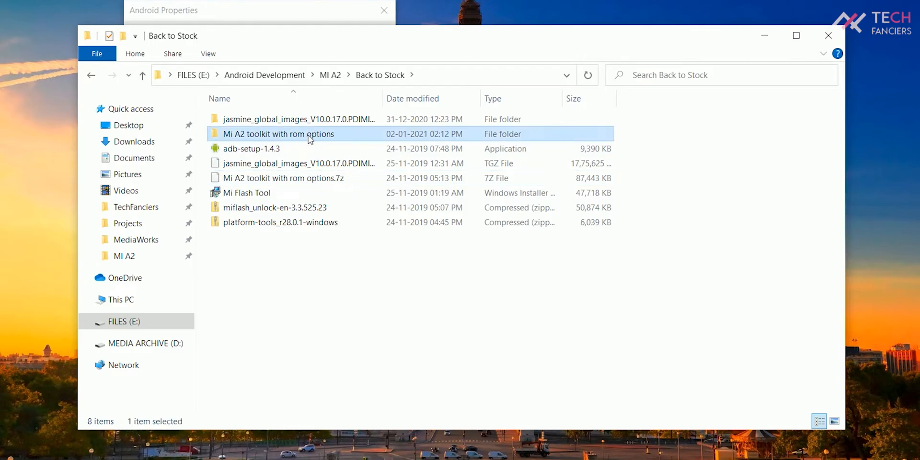
{"action": "double_click", "coordinate": [310, 135]}
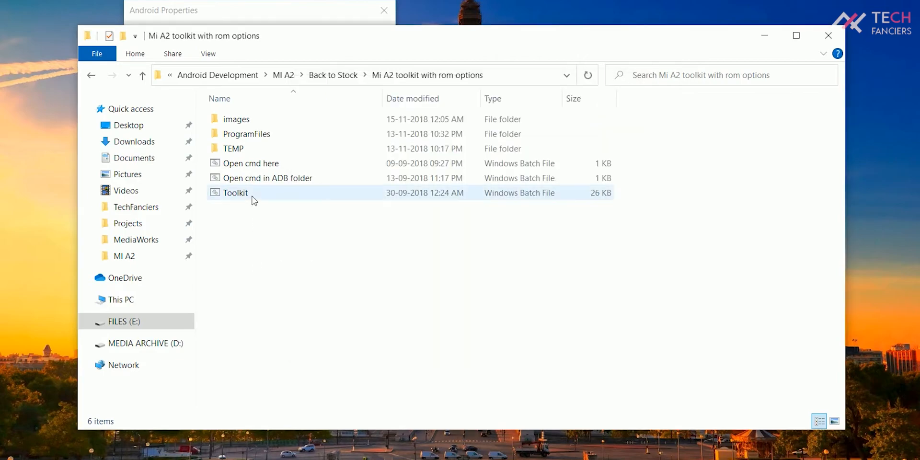
{"action": "double_click", "coordinate": [311, 168]}
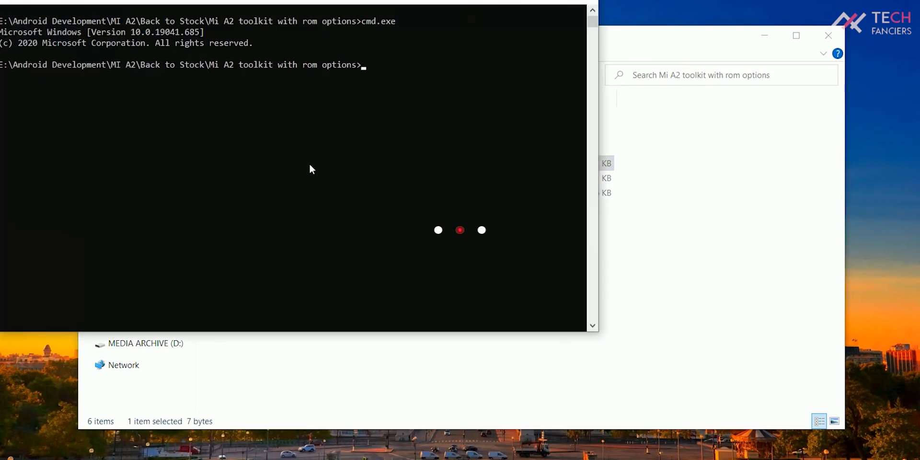